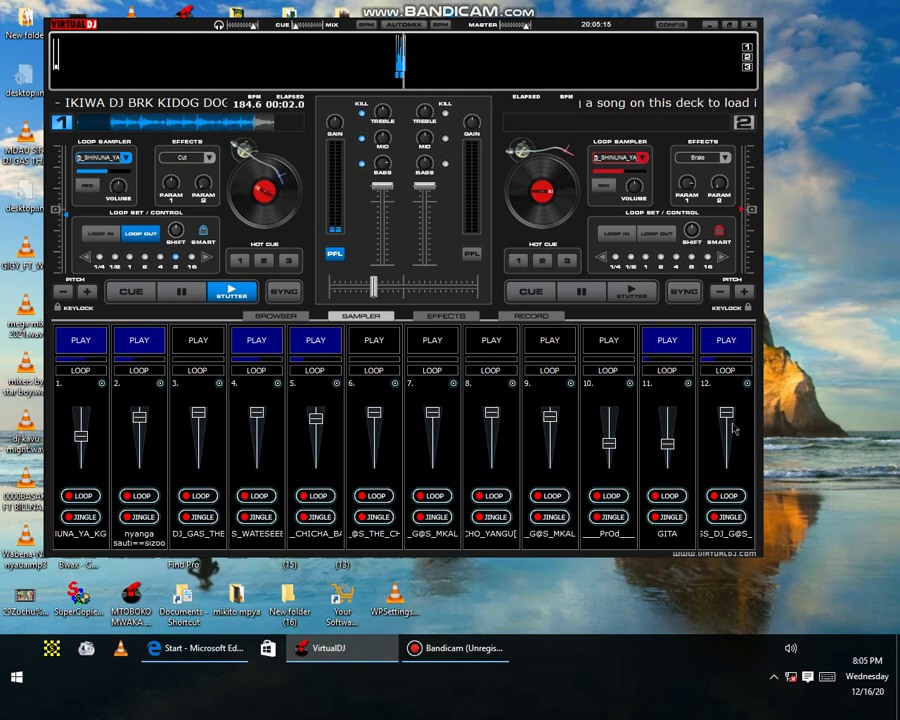
# Stop and restart sample 11 (GITA) in the sampler, and stop sample 12.
pyautogui.click(687, 350)
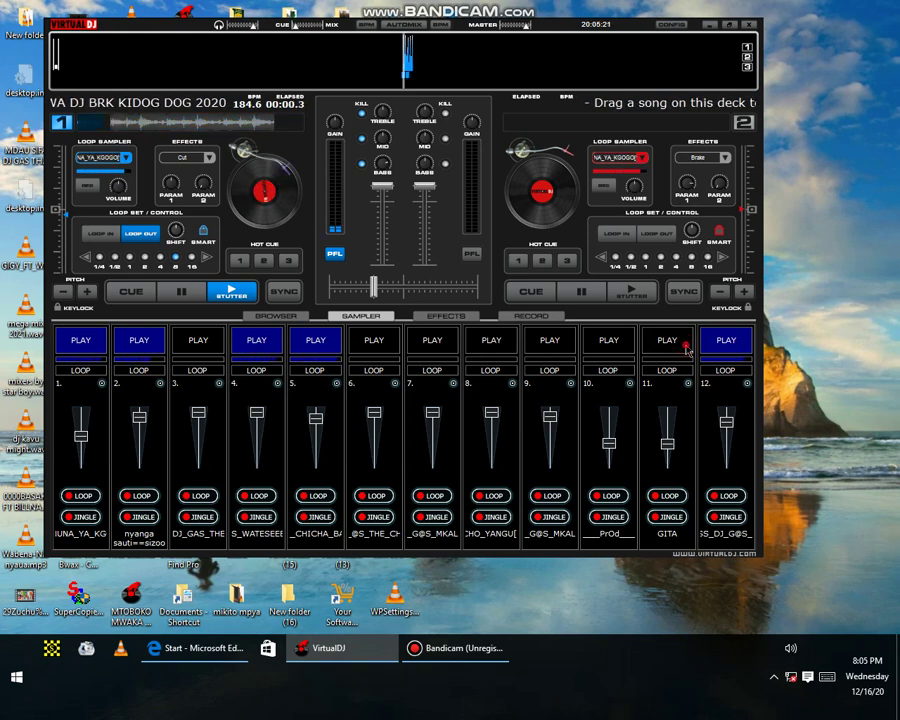
pyautogui.click(687, 350)
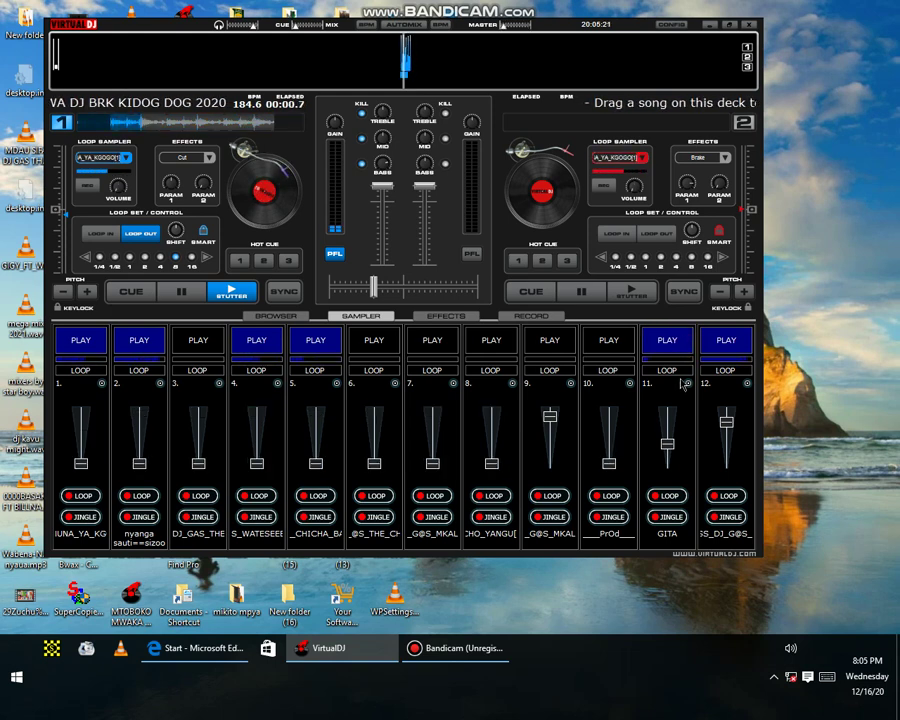
pyautogui.click(727, 343)
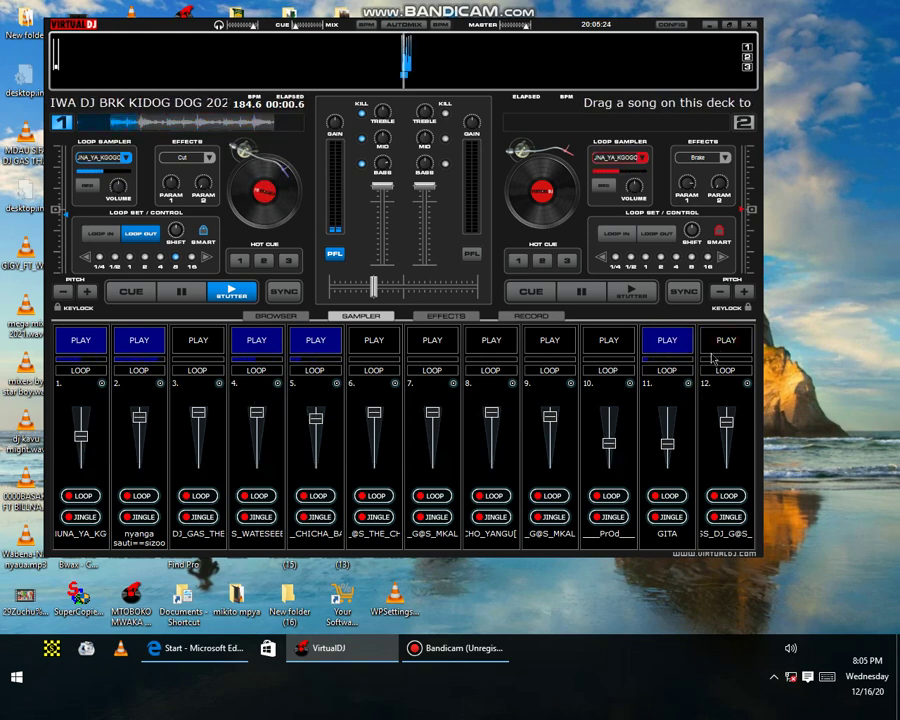
# Replace samples 5 and 2 with samples 3 and 8, setting sample 8's volume slightly above the middle.
pyautogui.click(494, 446)
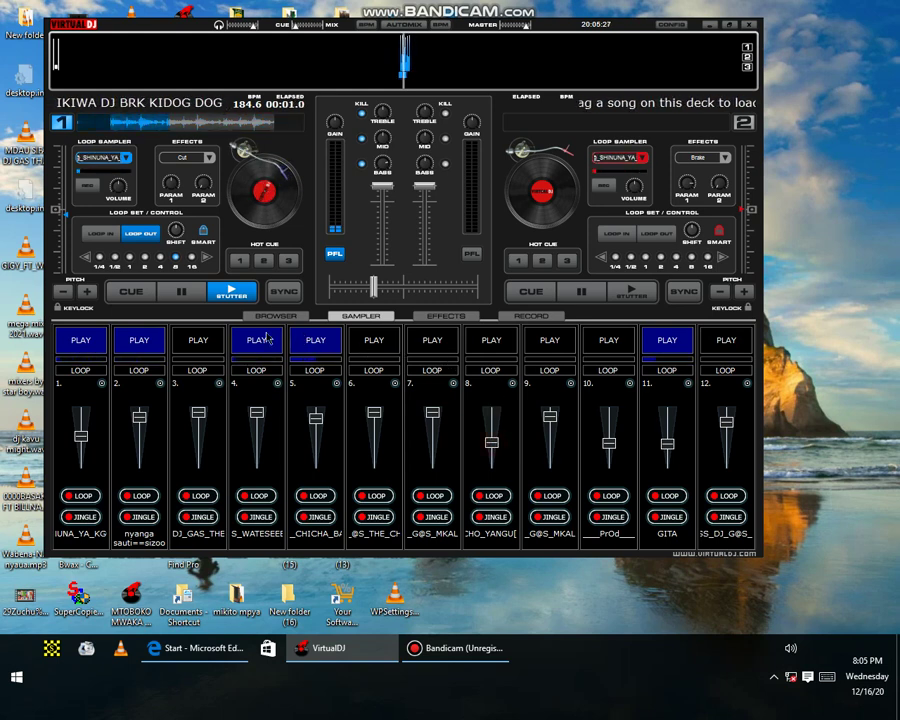
pyautogui.click(199, 341)
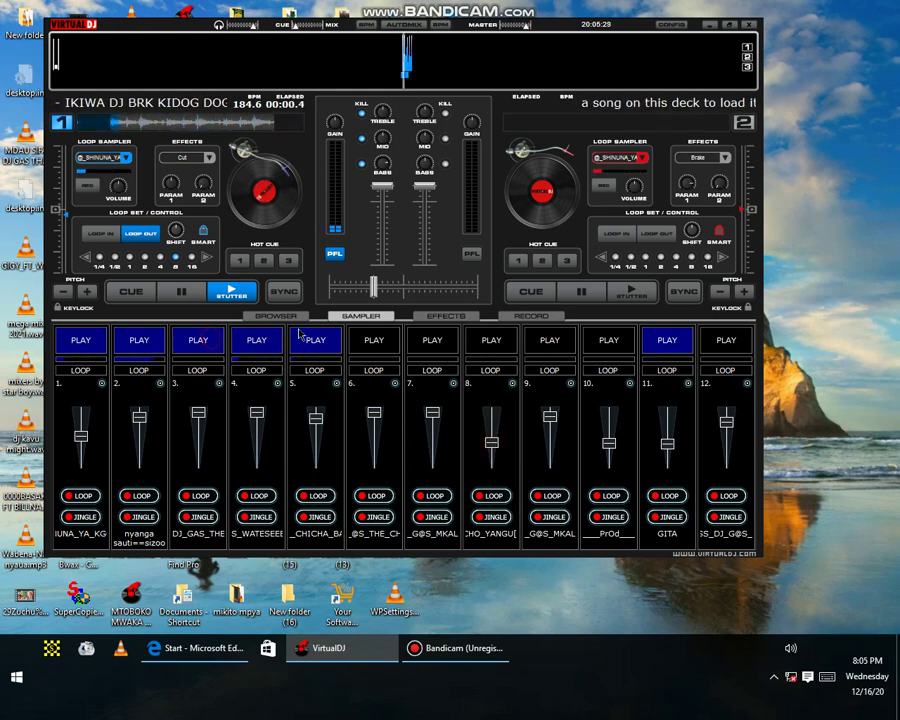
pyautogui.click(315, 341)
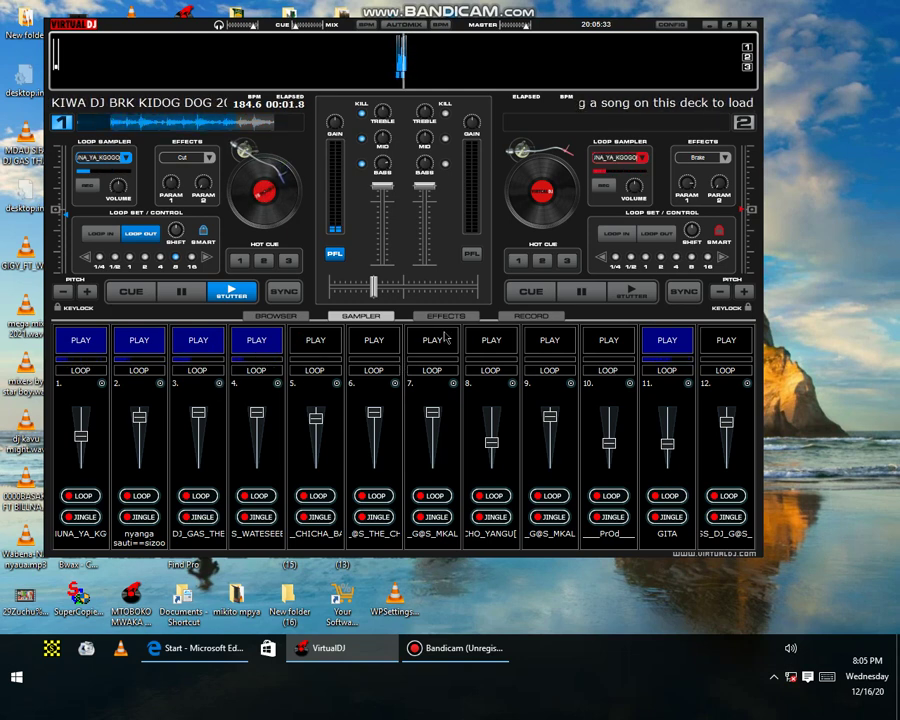
pyautogui.click(509, 346)
pyautogui.click(142, 346)
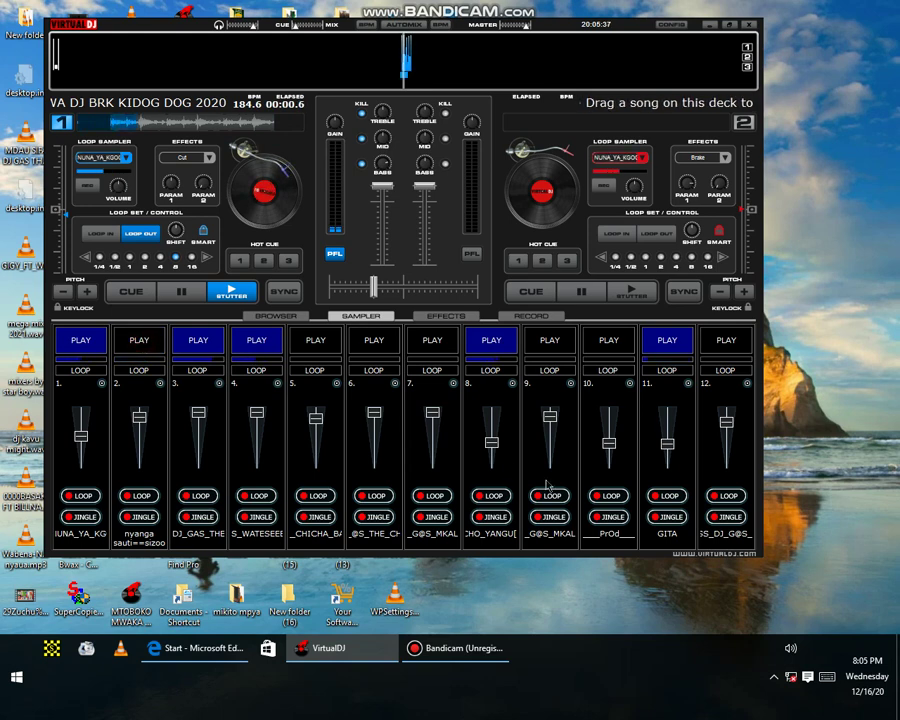
pyautogui.moveTo(494, 446); pyautogui.dragTo(491, 432)
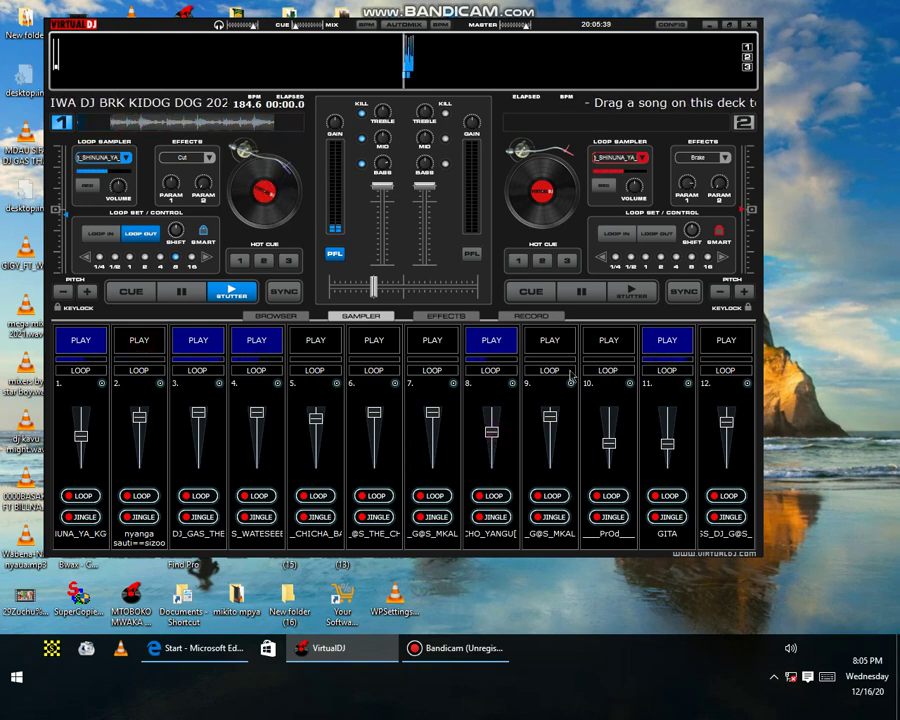
# Start samples 7 and 6 in the sampler and stop sample 11 (GITA).
pyautogui.click(432, 342)
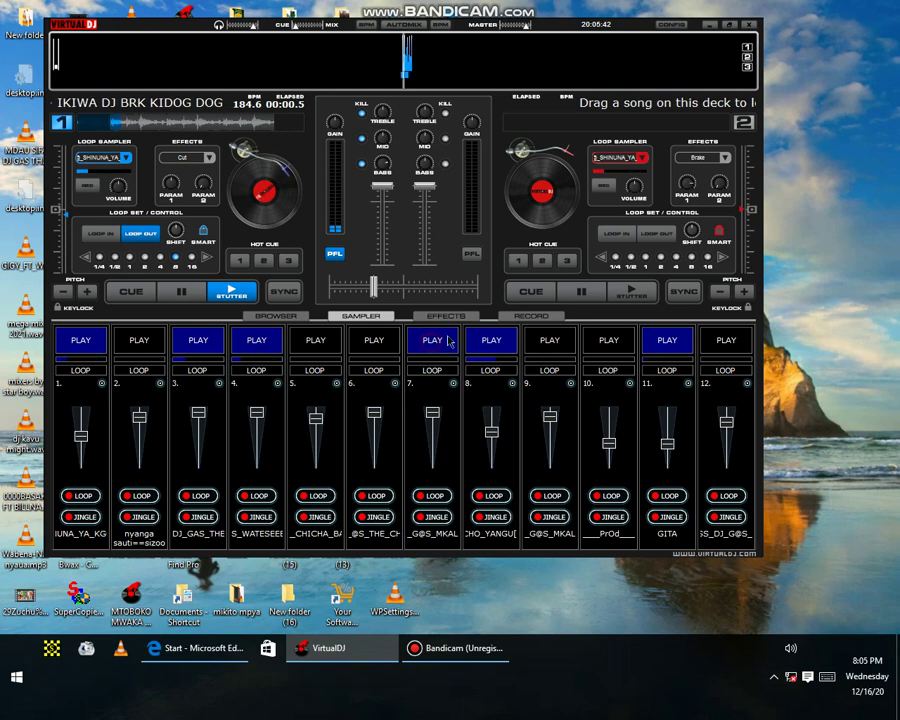
pyautogui.click(665, 343)
pyautogui.click(390, 349)
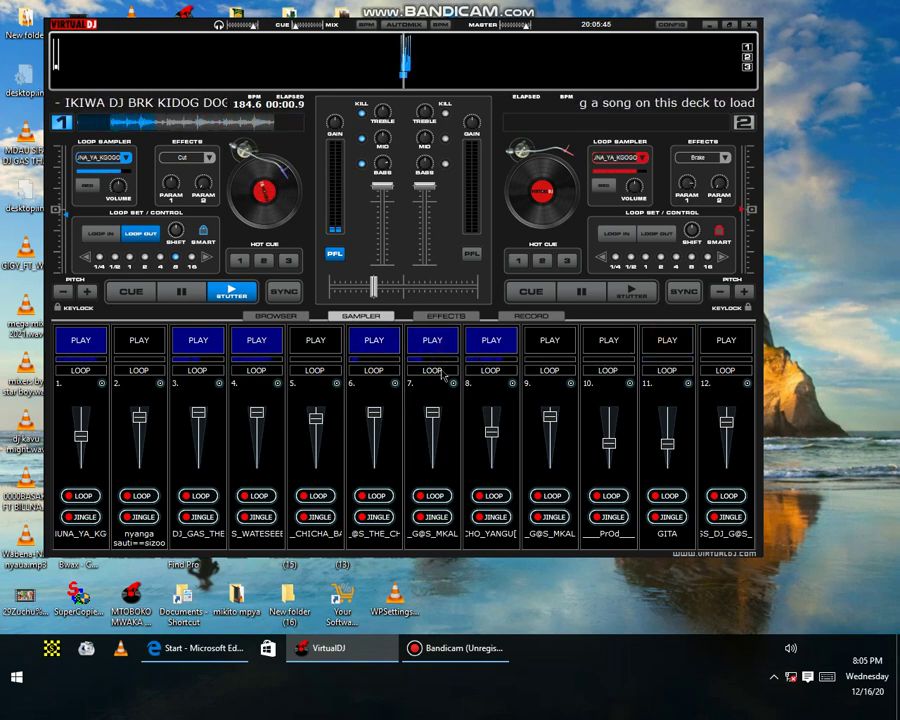
# Stop samples 8 and 3 and start sample 2 in their place.
pyautogui.click(497, 346)
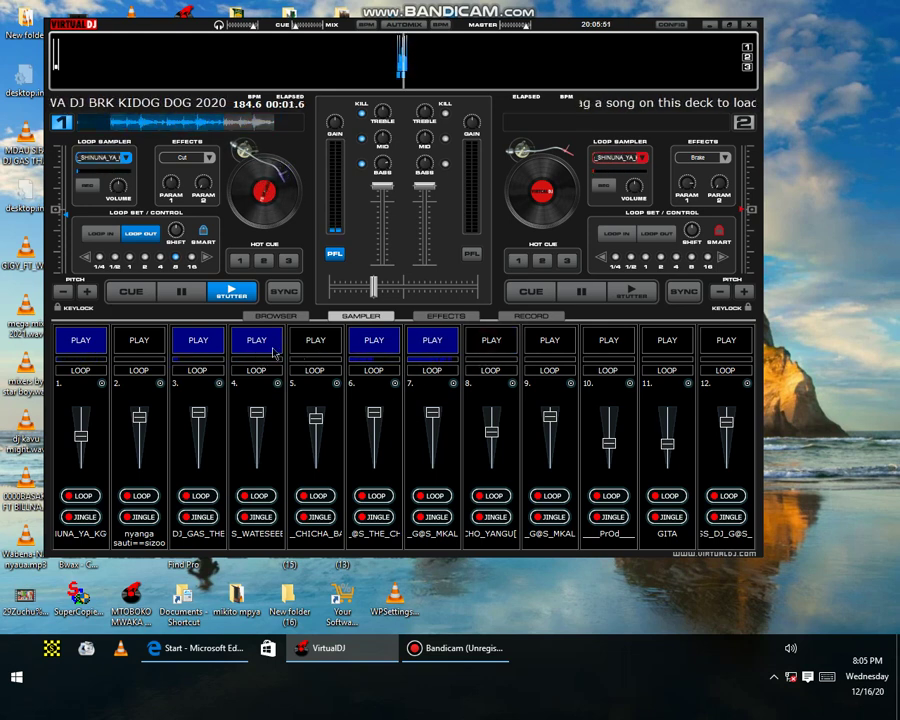
pyautogui.click(200, 350)
pyautogui.click(139, 340)
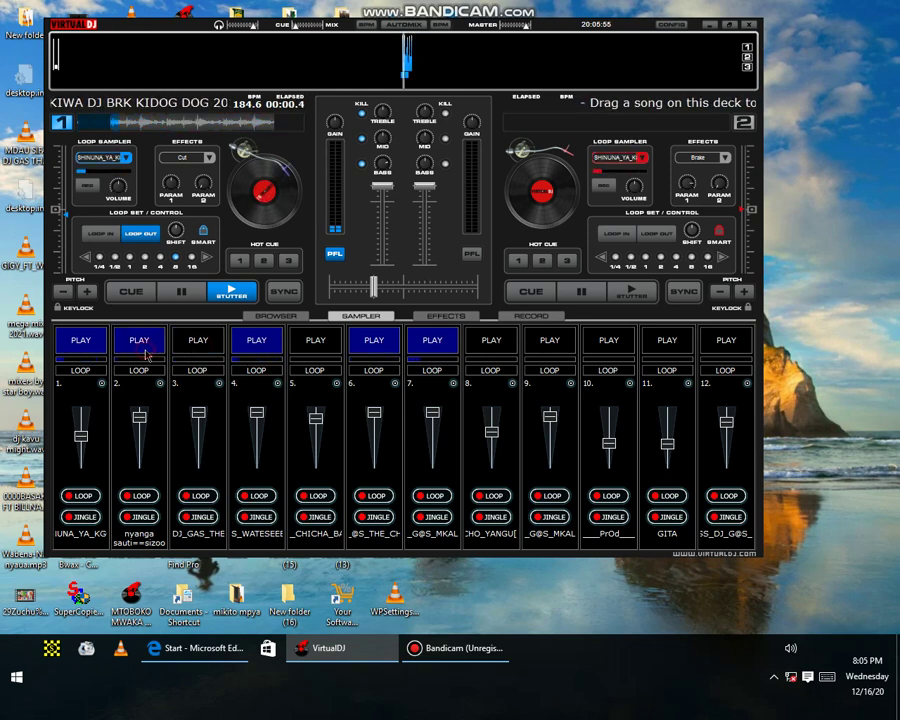
# Replace sample 7 with sample 10 and raise sample 10's volume almost to the maximum.
pyautogui.click(607, 339)
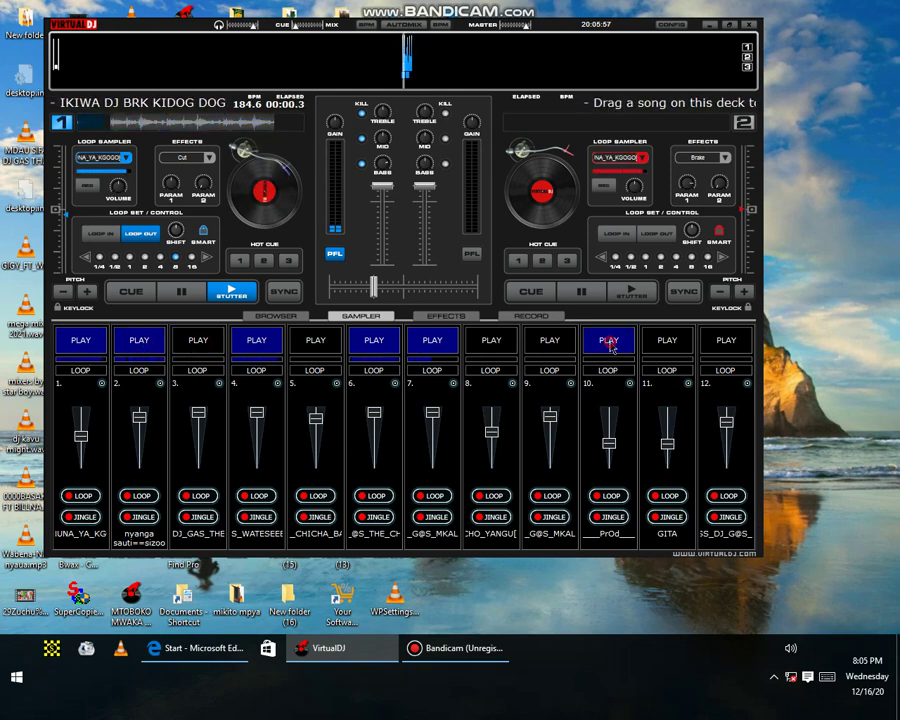
pyautogui.click(441, 345)
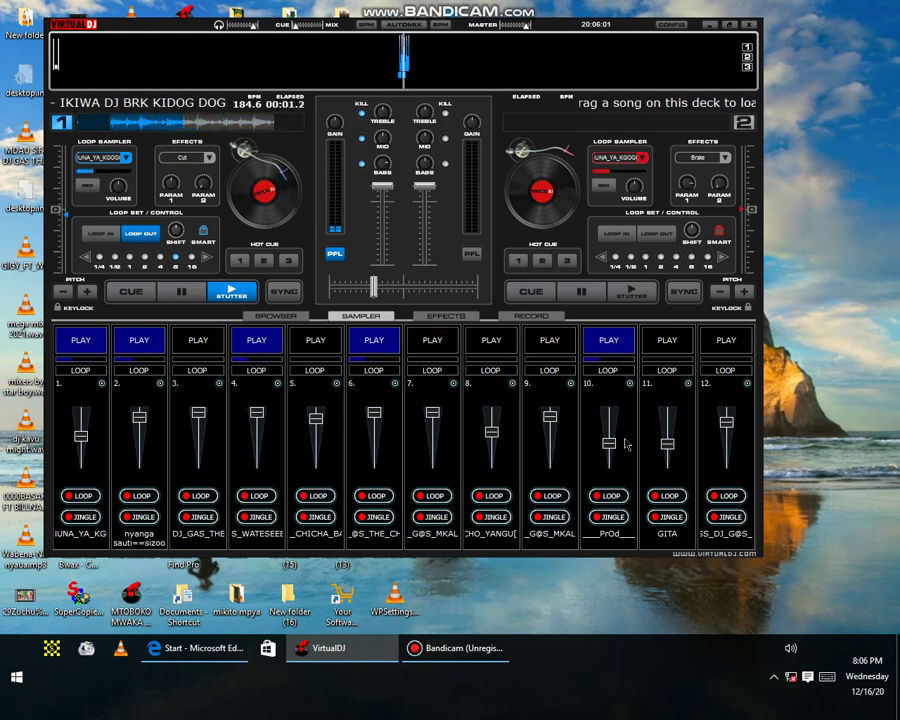
pyautogui.moveTo(613, 435); pyautogui.dragTo(612, 422)
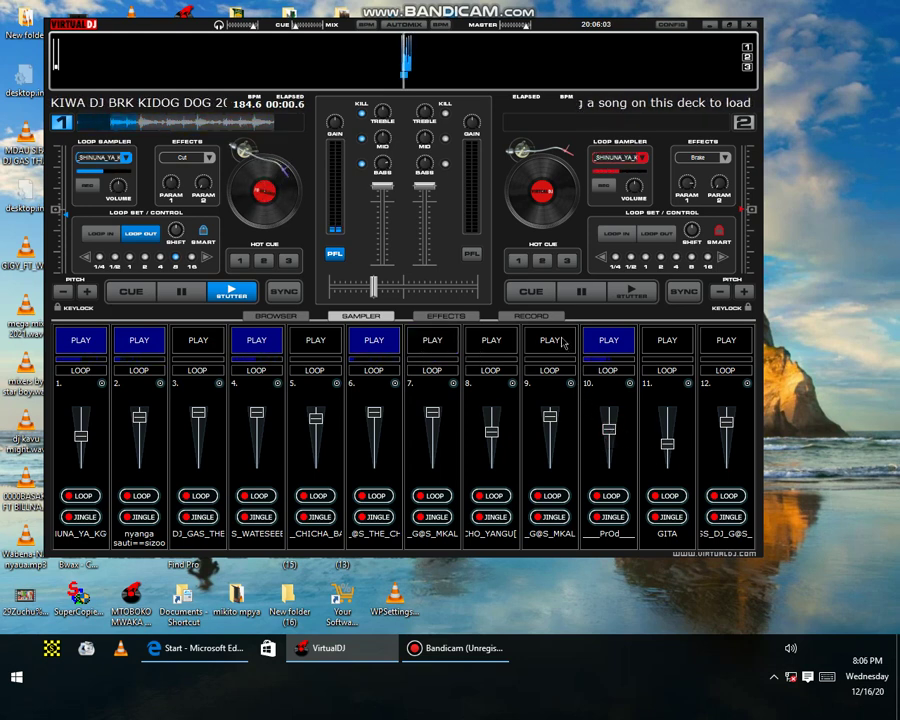
pyautogui.moveTo(612, 437); pyautogui.dragTo(611, 422)
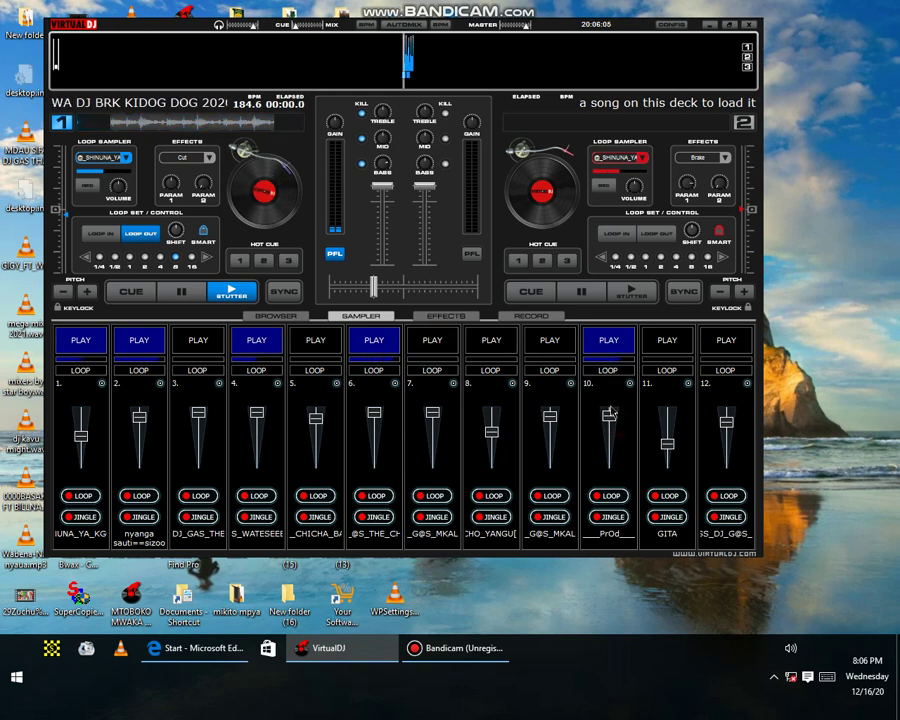
# Start samples 9, 11 and 5 in the sampler and stop samples 10 and 6.
pyautogui.click(570, 344)
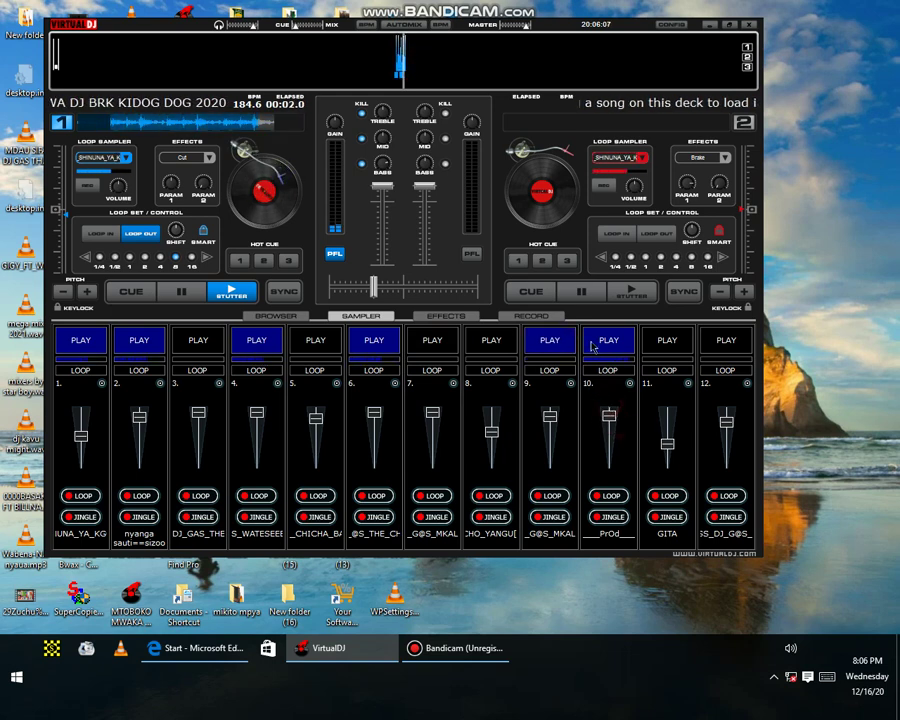
pyautogui.click(594, 346)
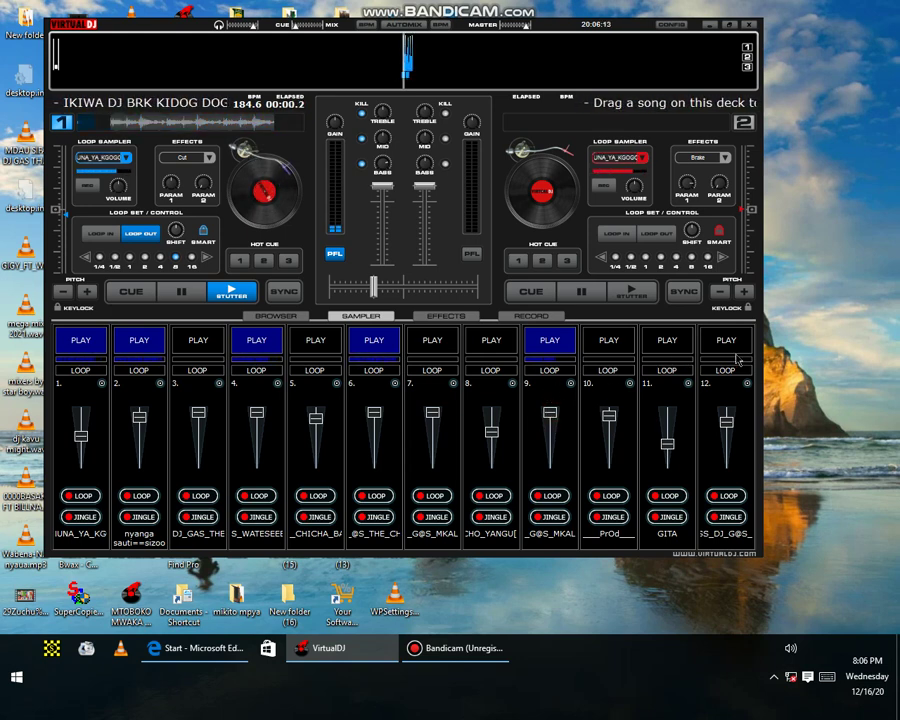
pyautogui.click(667, 341)
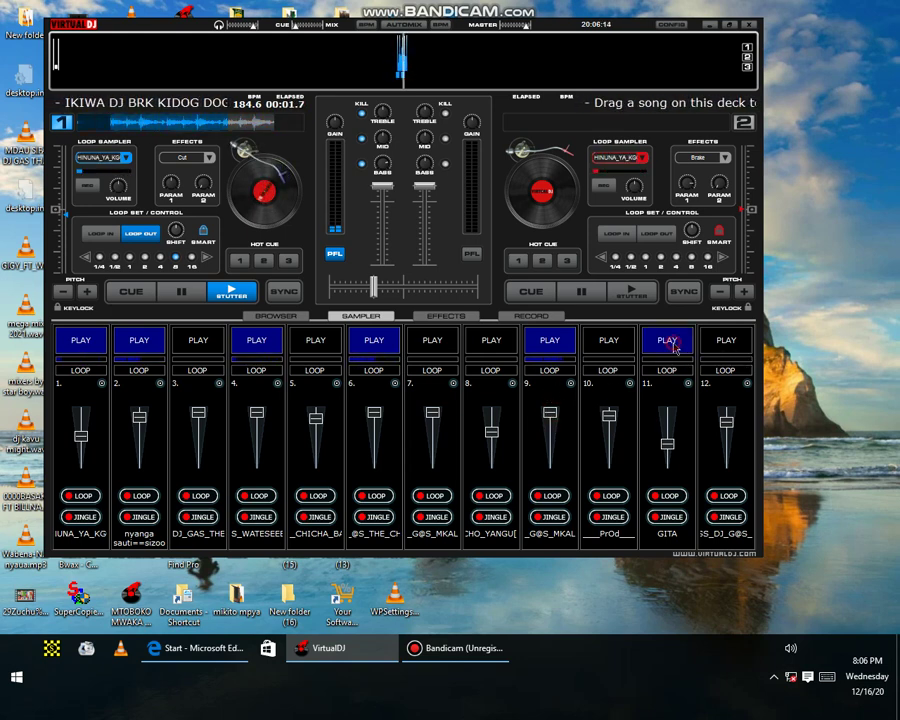
pyautogui.click(325, 343)
pyautogui.click(383, 342)
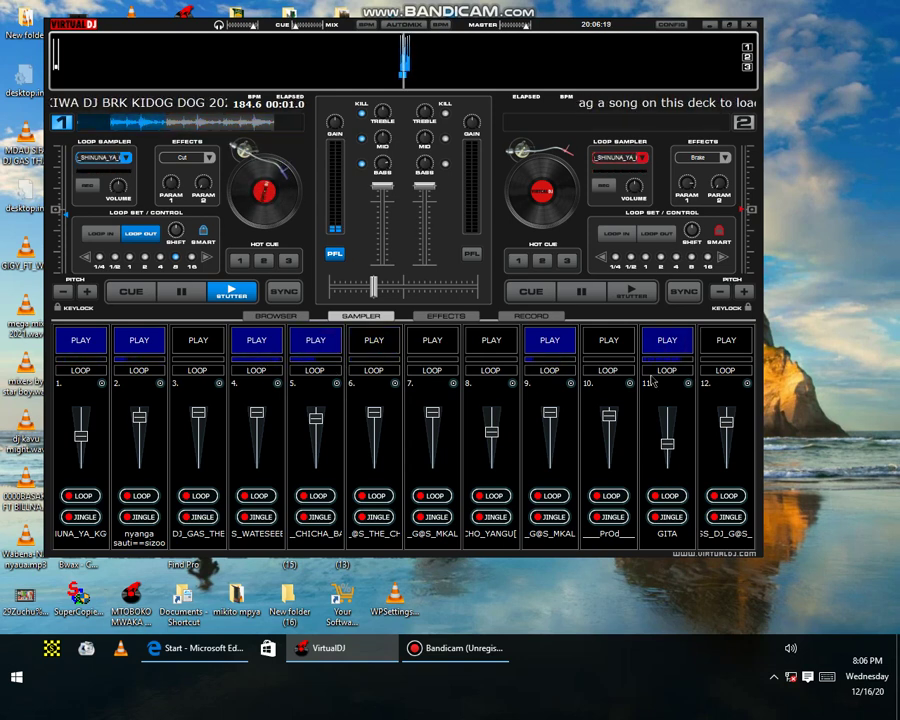
# Switch from sample 9 to sample 12 and back again, lowering sample 12's volume to slightly above the middle.
pyautogui.click(558, 341)
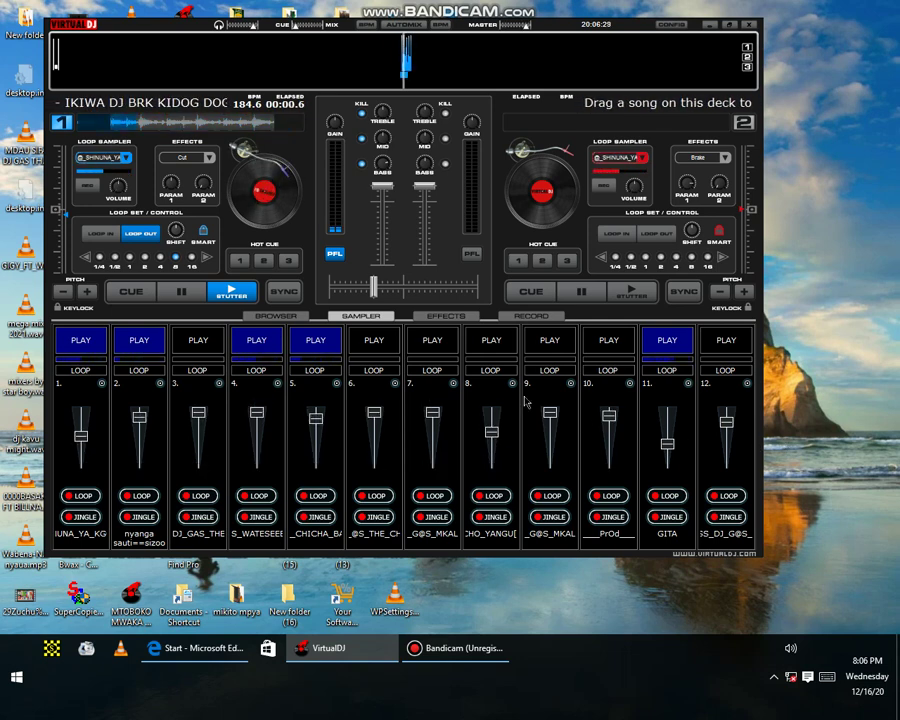
pyautogui.click(724, 343)
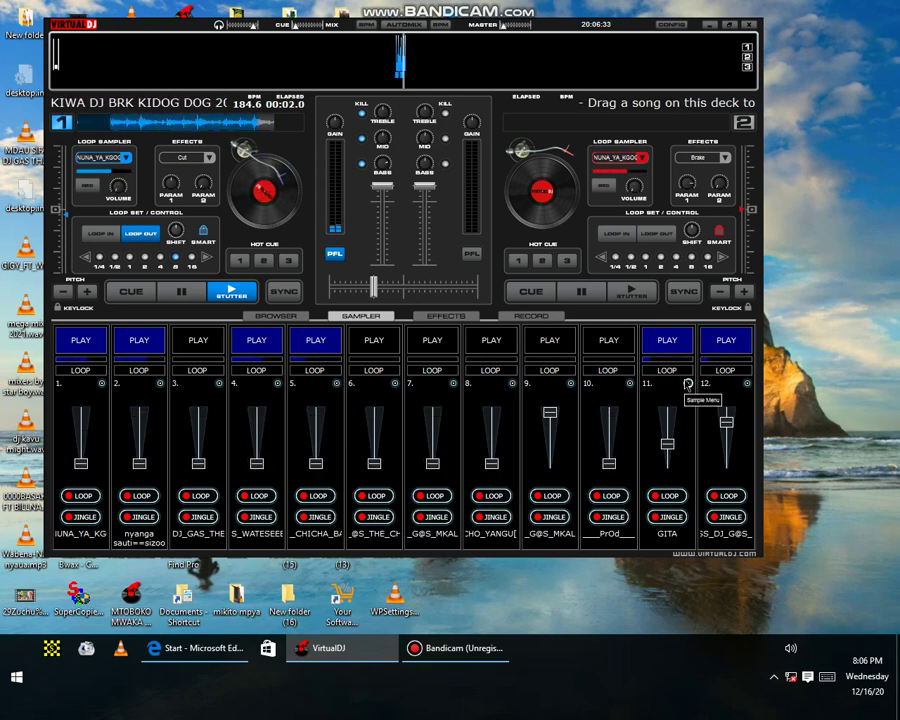
pyautogui.click(737, 344)
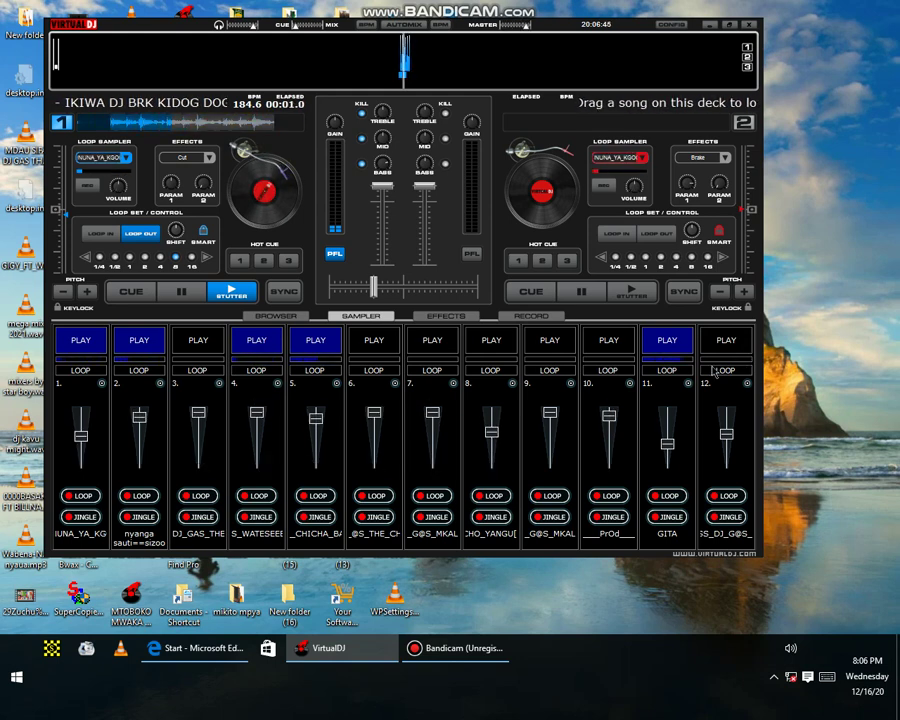
pyautogui.click(548, 342)
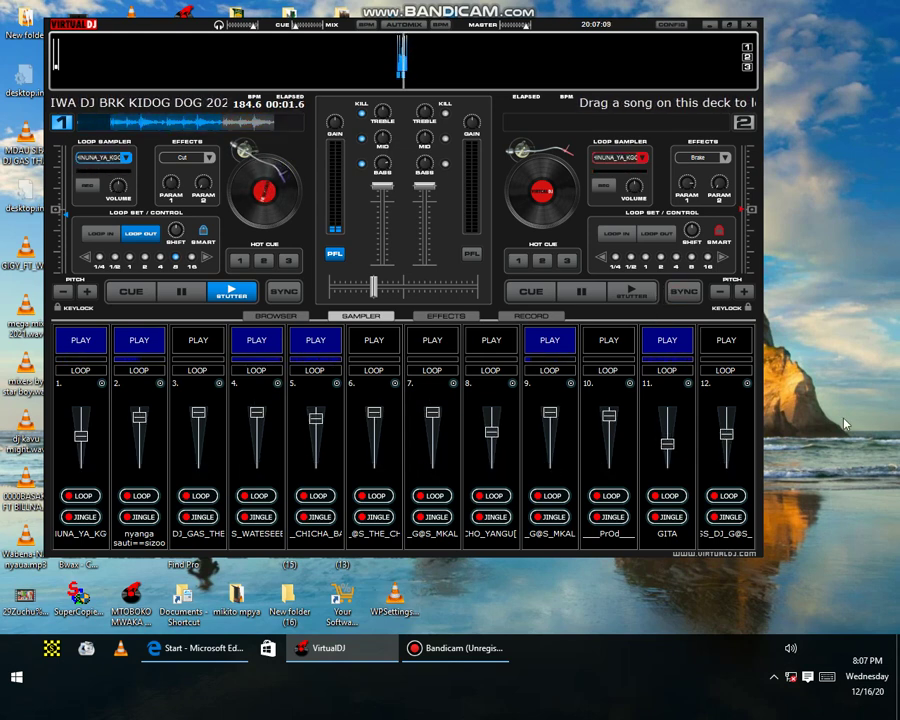
# Try to load a new sample into slot 12 from the itel it1409 device, and close the file dialog.
pyautogui.click(747, 383)
pyautogui.click(753, 393)
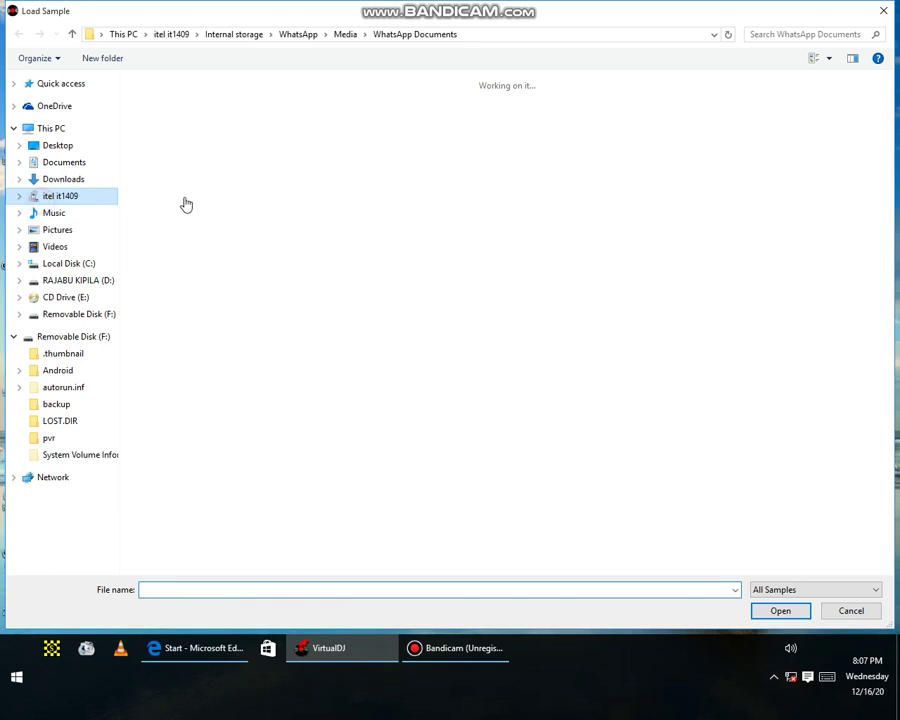
pyautogui.click(108, 196)
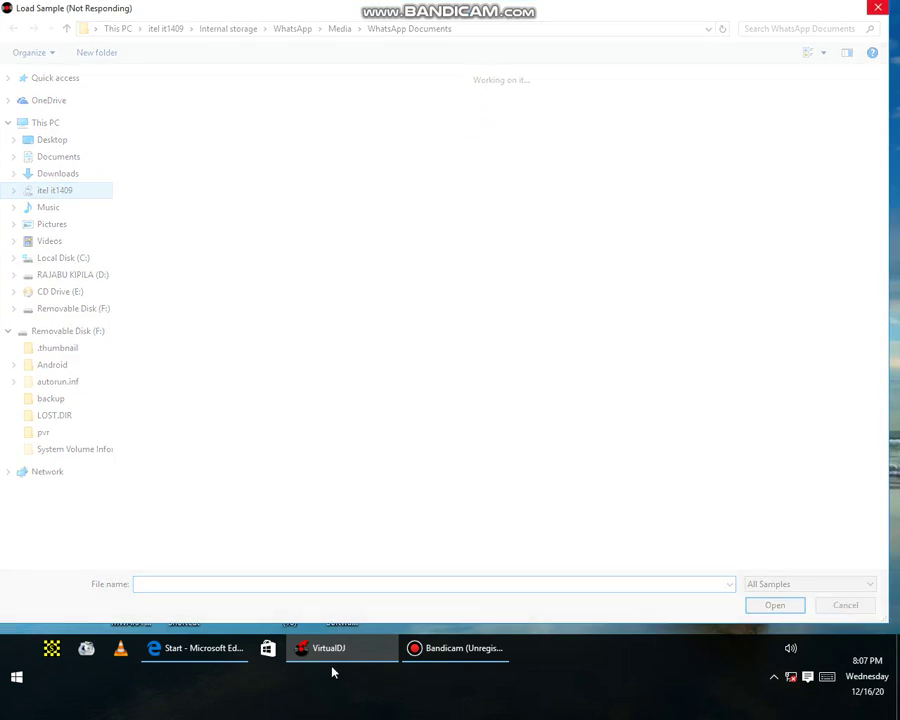
pyautogui.moveTo(348, 655)
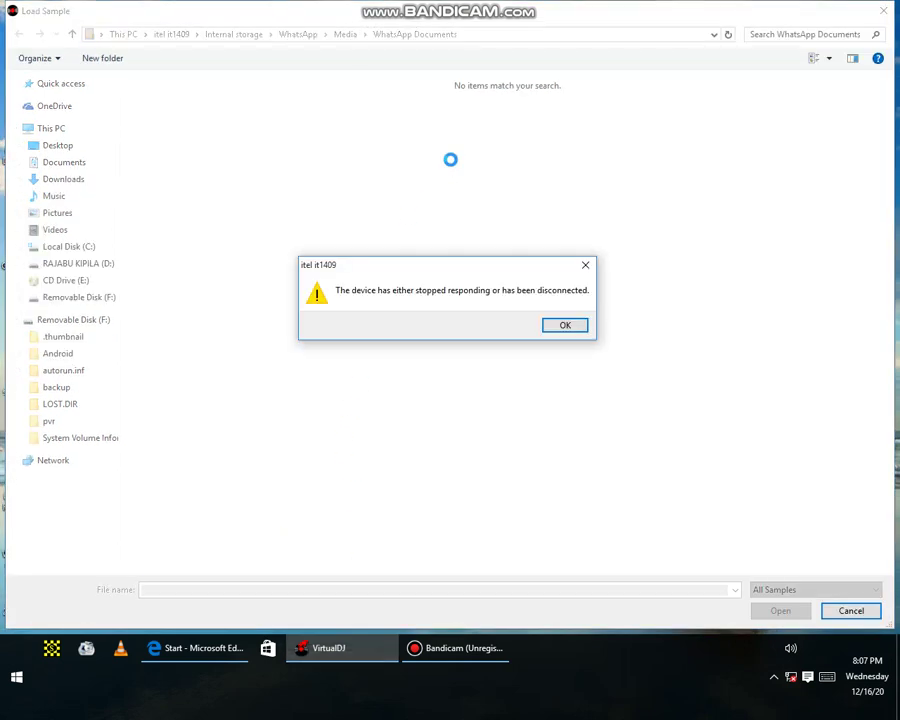
pyautogui.click(563, 324)
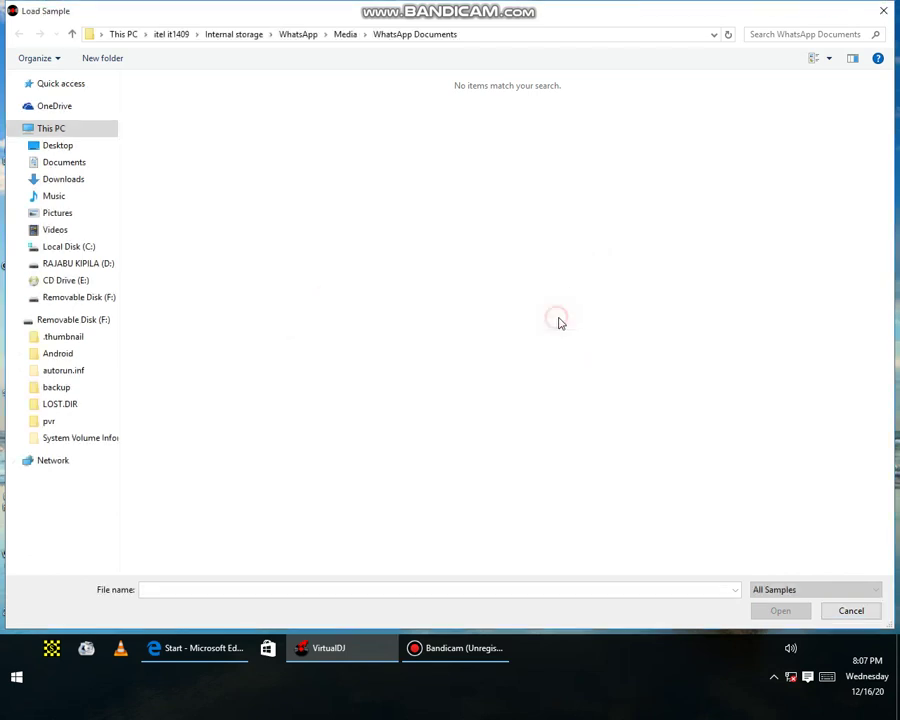
pyautogui.click(353, 651)
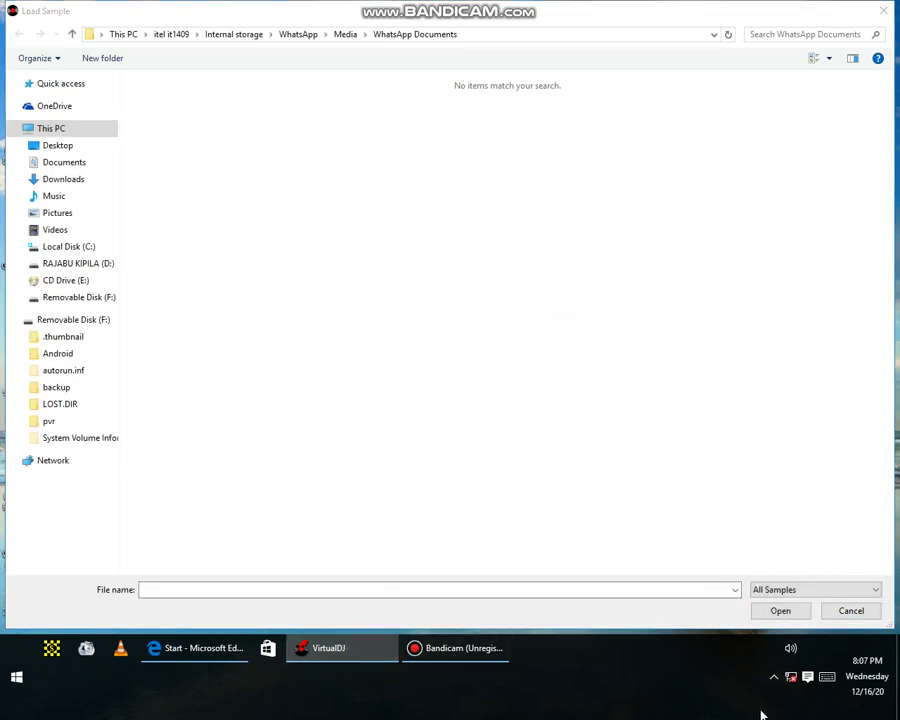
pyautogui.click(883, 11)
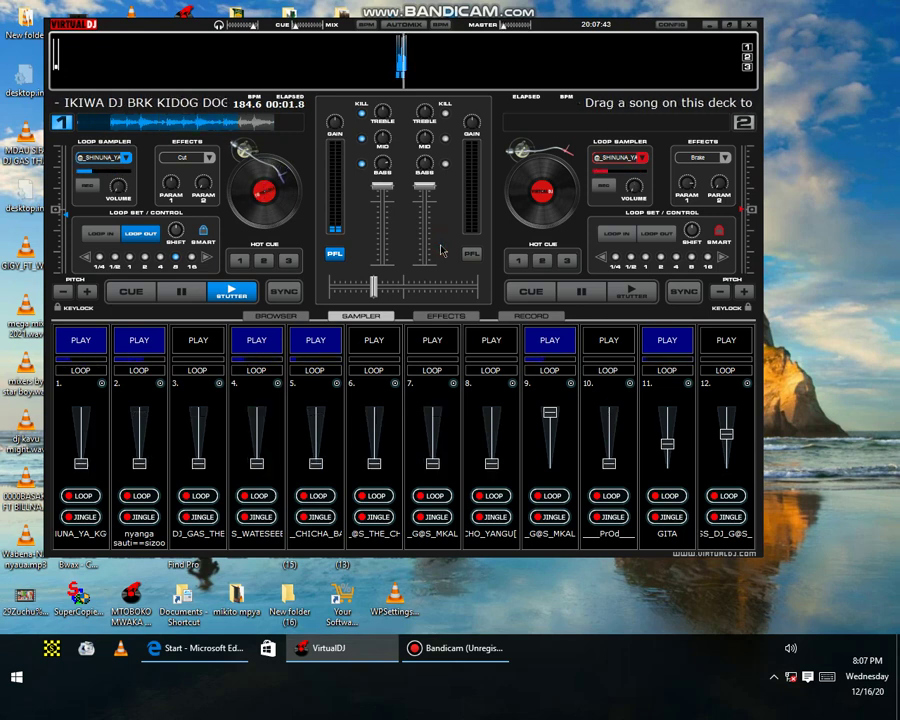
# Replace sample 9 with sample 6 and lower sample 6's volume to slightly above the middle.
pyautogui.click(562, 354)
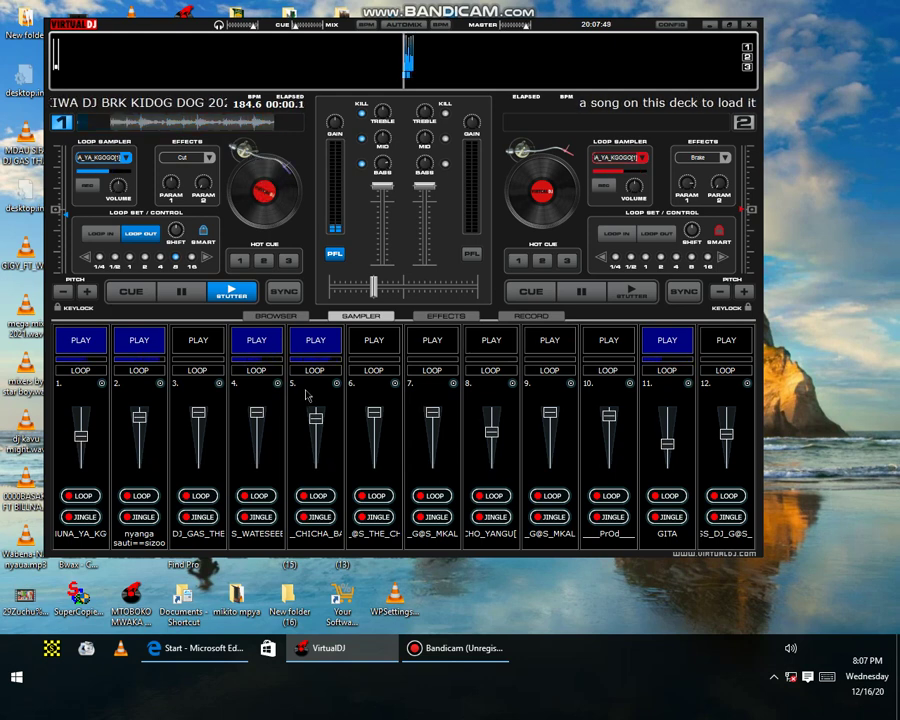
pyautogui.moveTo(373, 413); pyautogui.dragTo(372, 449)
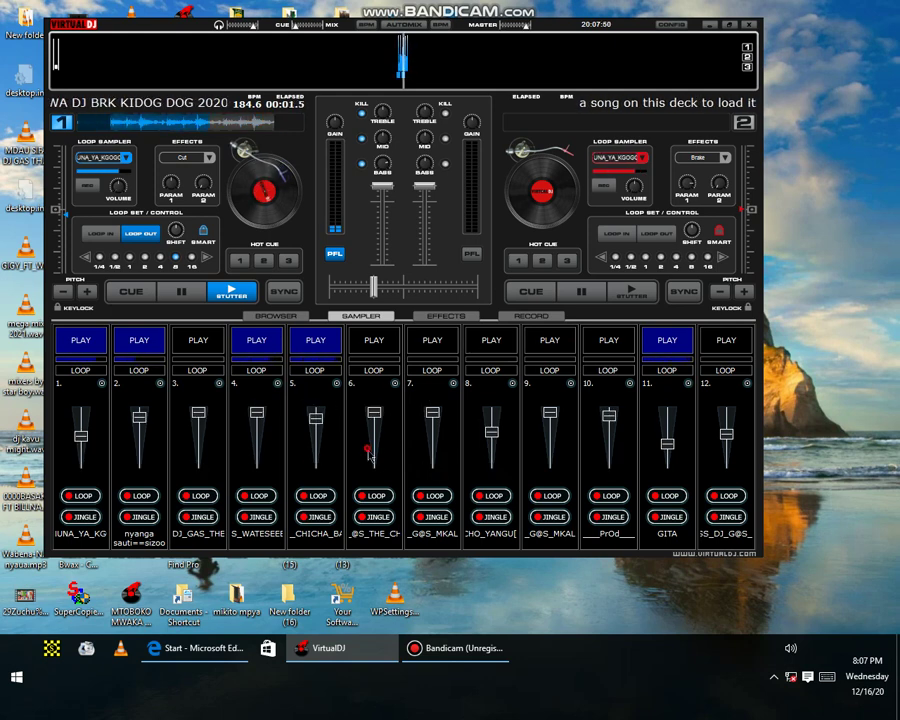
pyautogui.click(376, 345)
pyautogui.moveTo(372, 440); pyautogui.dragTo(372, 426)
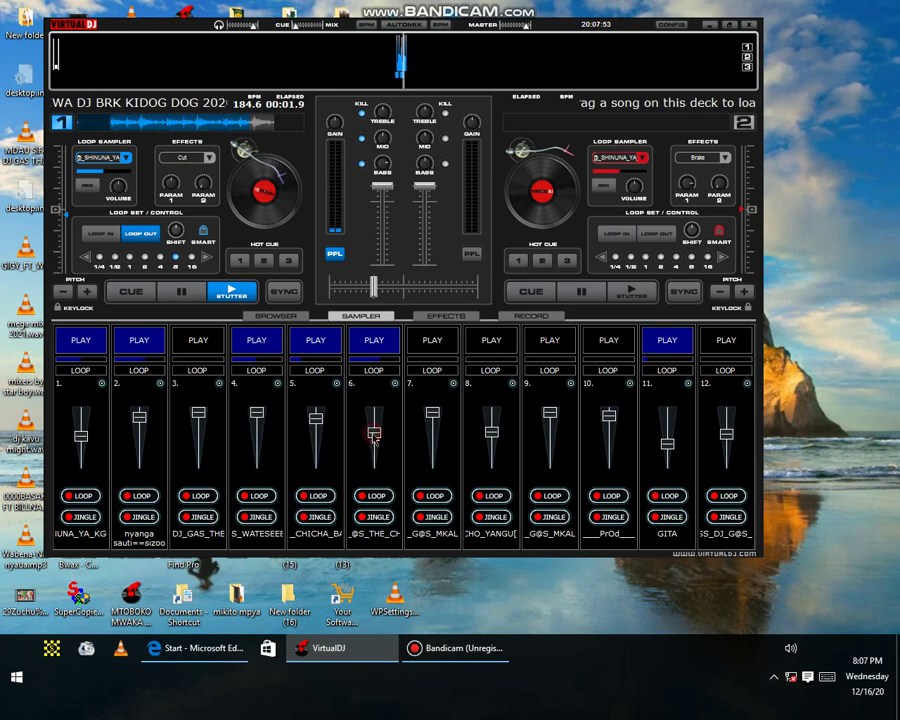
# Stop sample 6 and start sample 3 in its place.
pyautogui.click(376, 344)
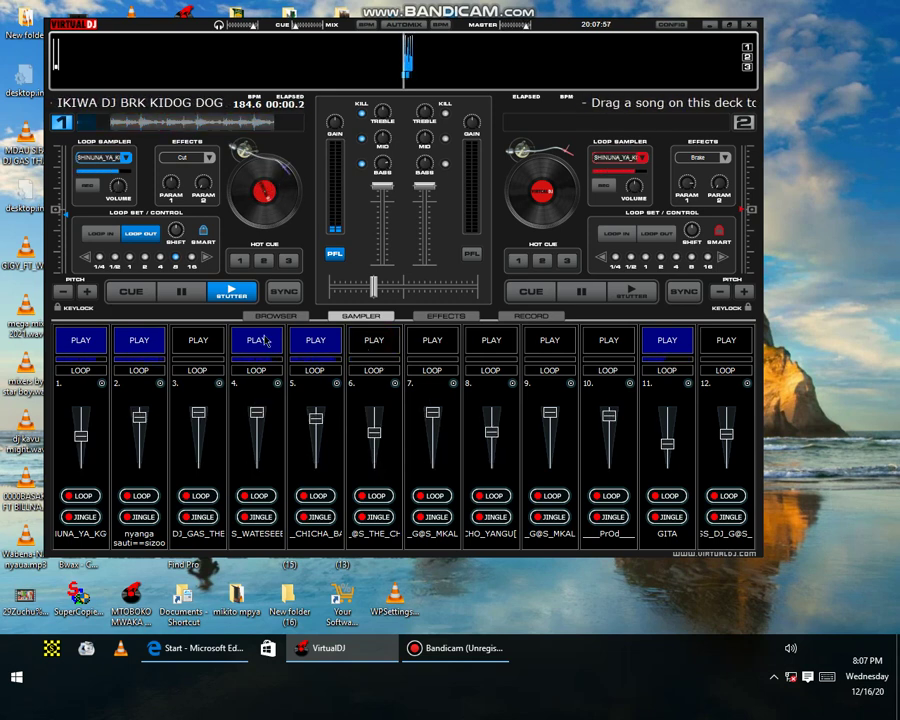
pyautogui.click(198, 344)
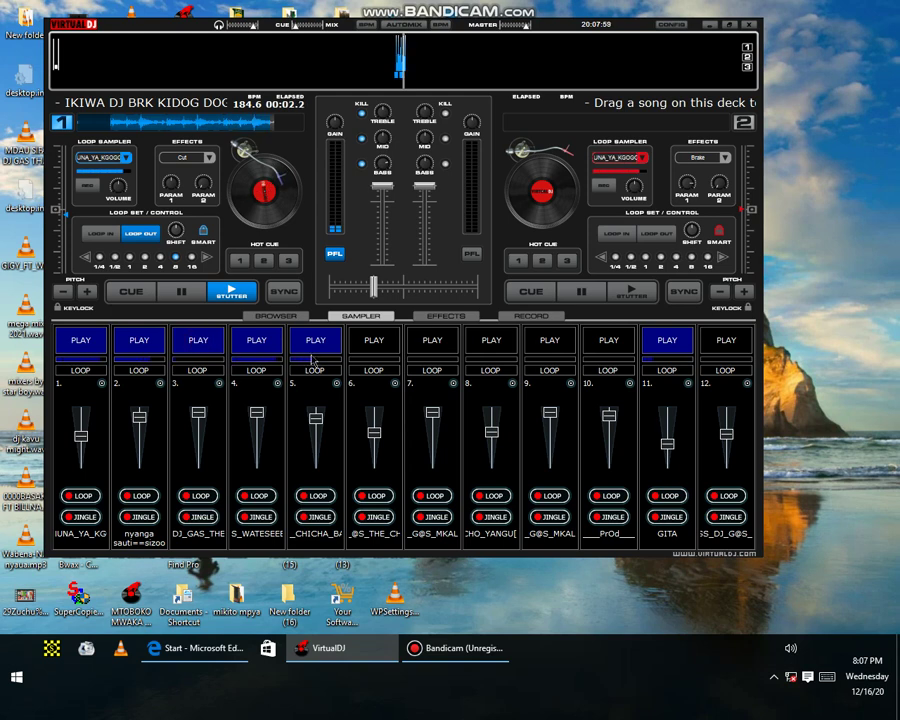
# Switch from sample 11 to sample 12 and back again, lowering sample 12's volume to slightly below the middle.
pyautogui.click(677, 348)
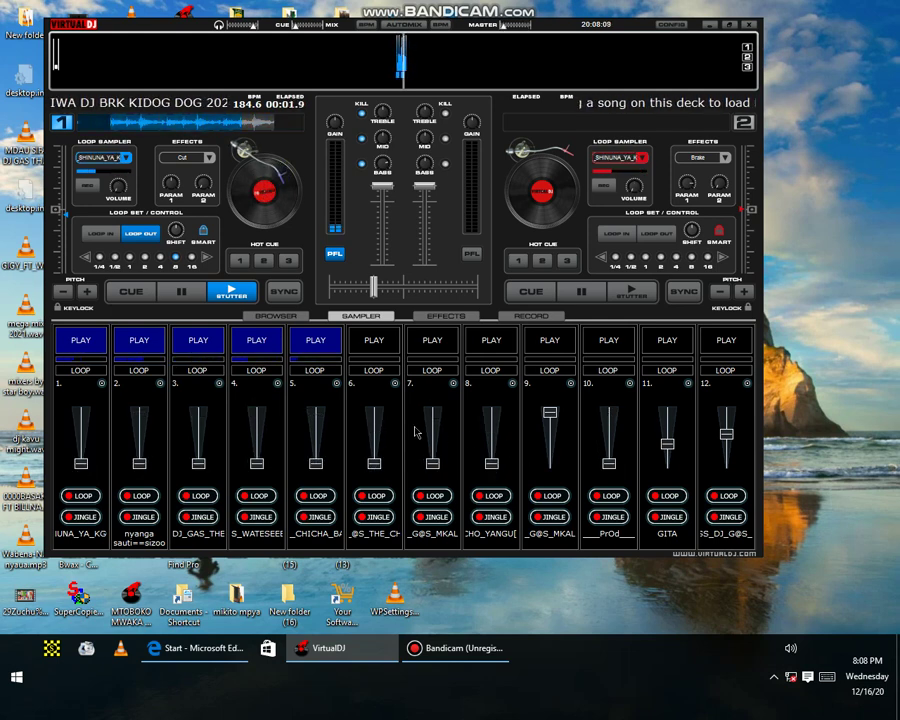
pyautogui.click(727, 343)
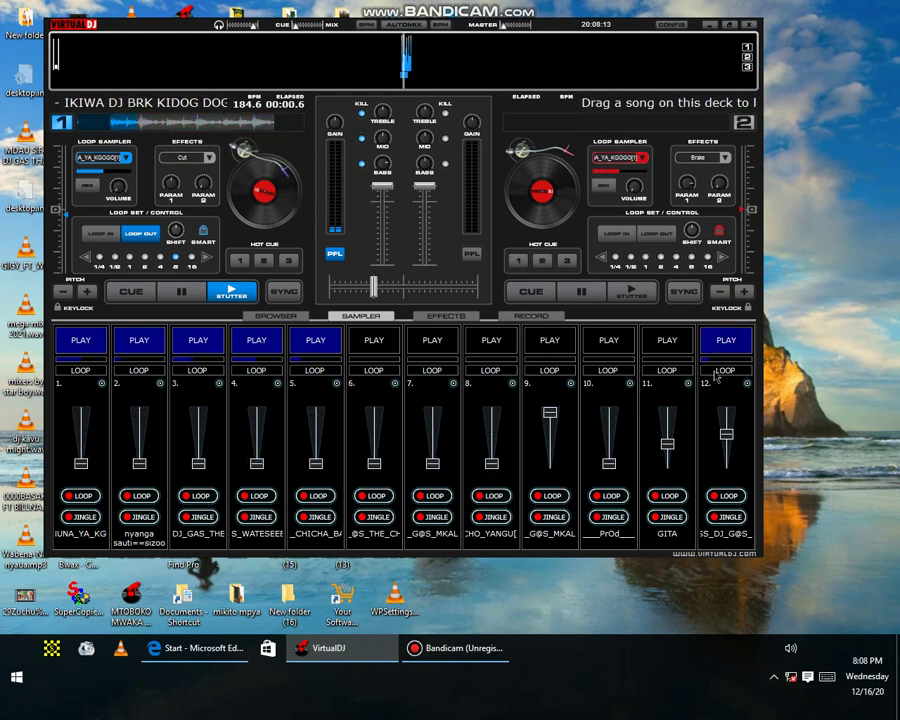
pyautogui.moveTo(727, 433); pyautogui.dragTo(728, 450)
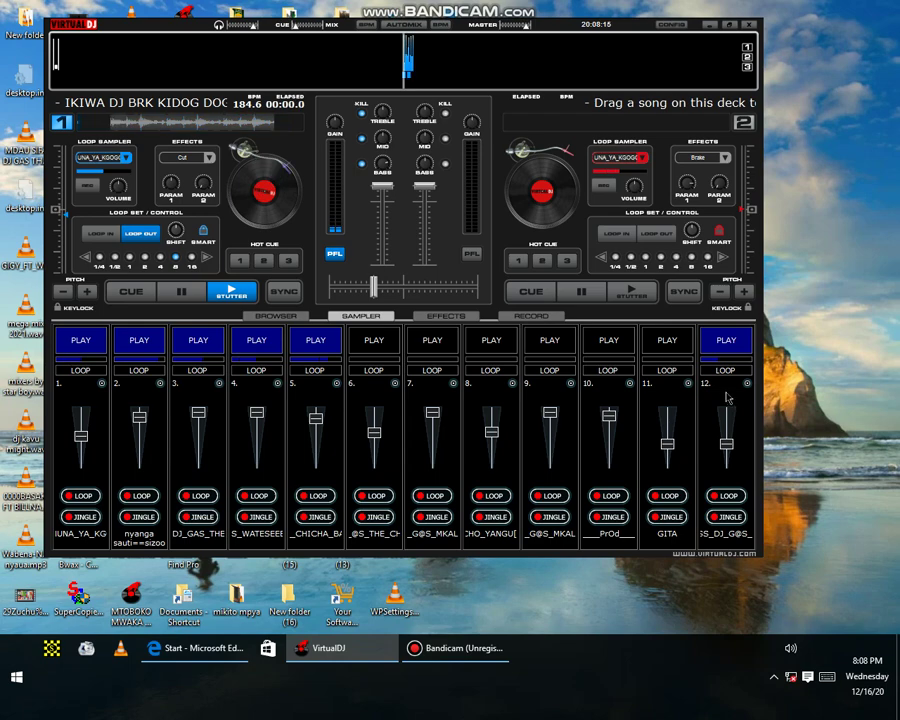
pyautogui.click(680, 343)
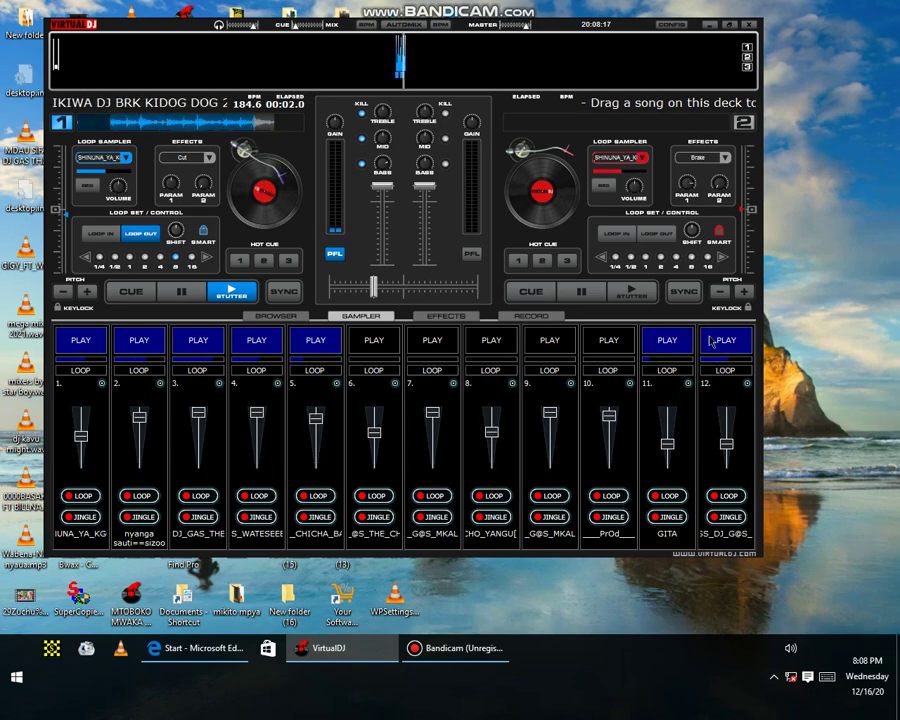
pyautogui.click(712, 343)
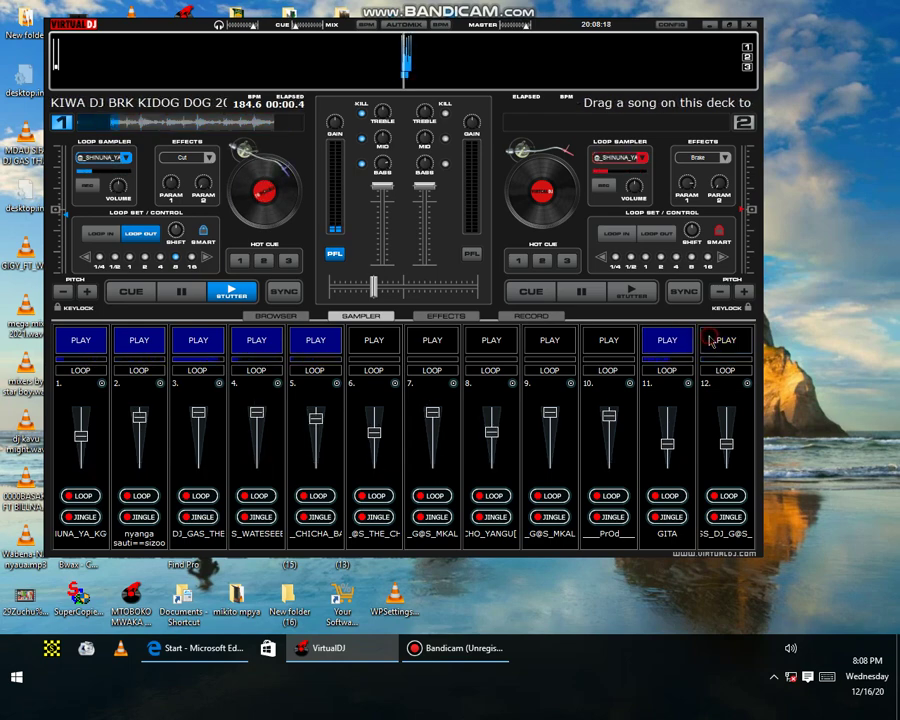
pyautogui.click(433, 652)
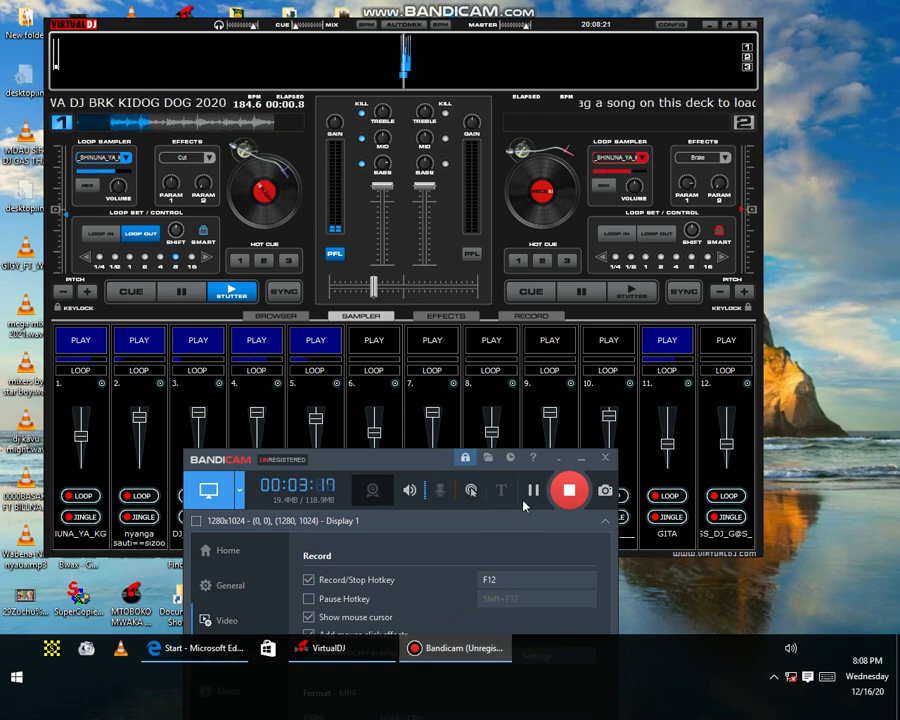